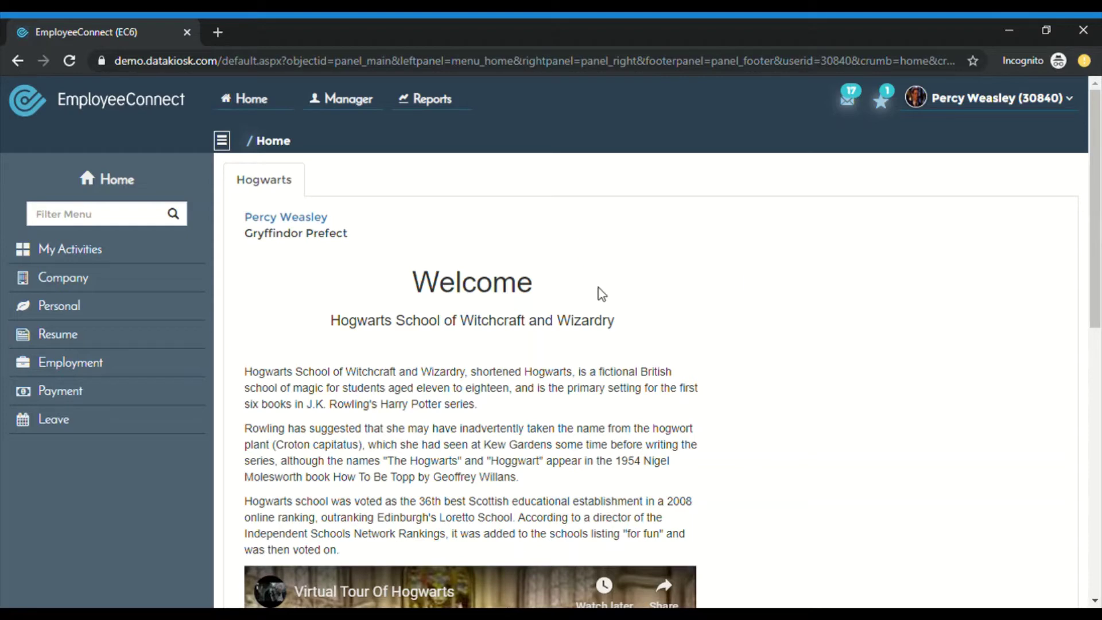
- Open the Workflow Inbox and tick every pending request listed
scroll(601, 294, "down", 10)
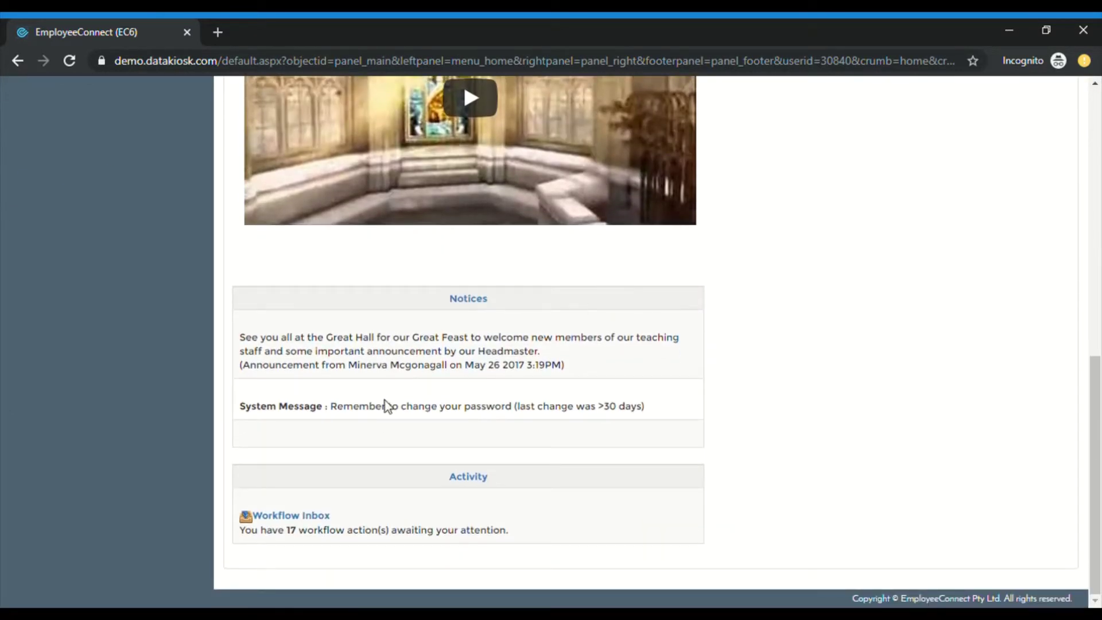
left_click(326, 515)
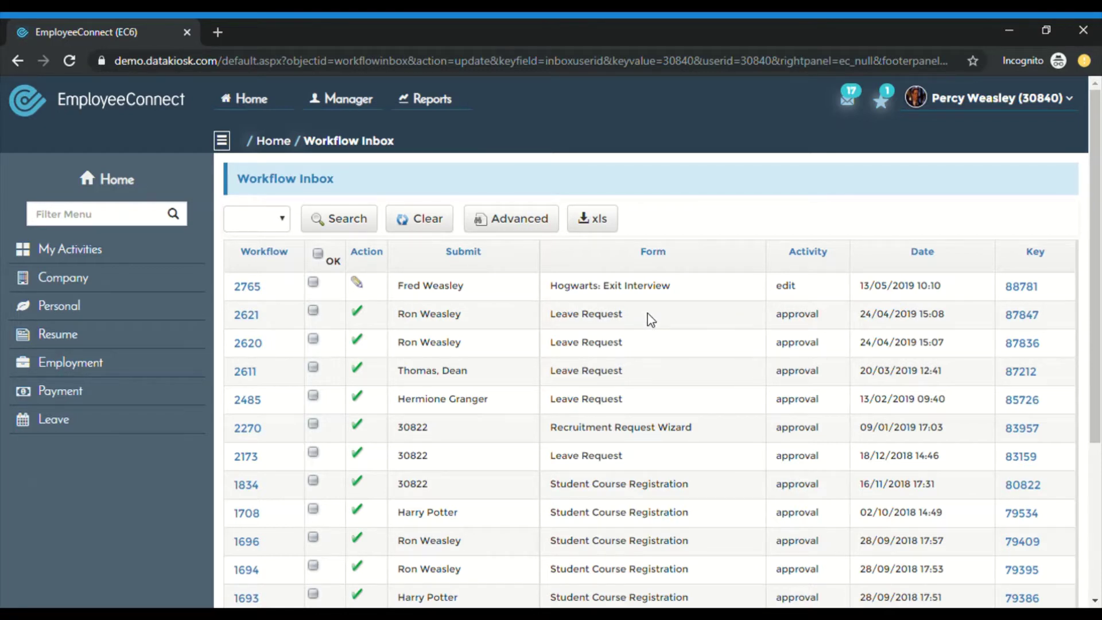
left_click(323, 256)
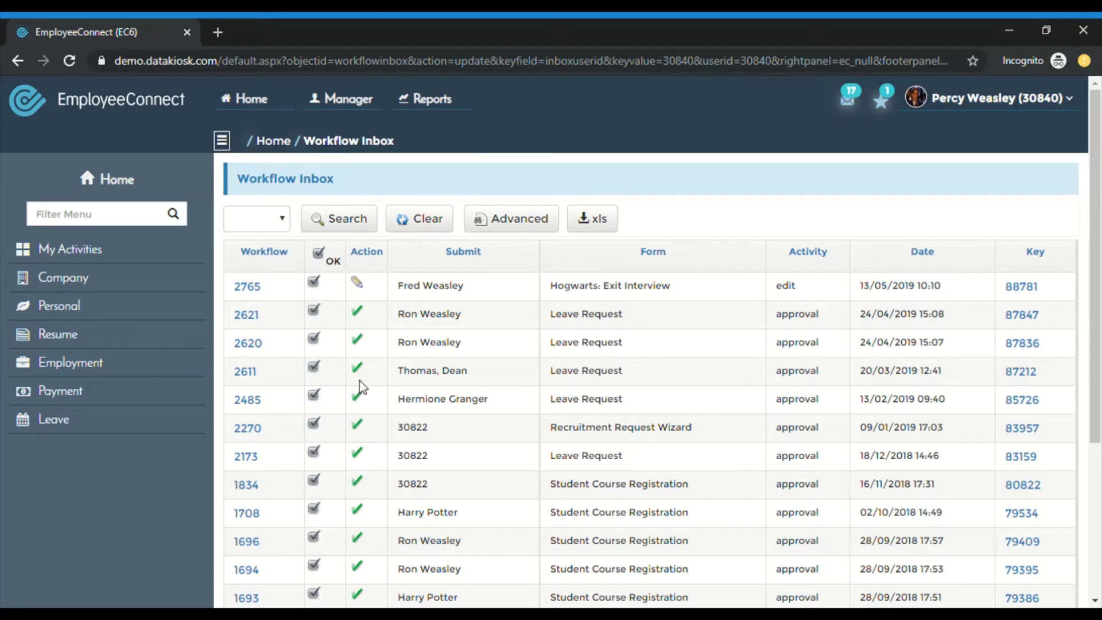
- Bulk-approve the ticked requests, then clear the selection again
scroll(326, 436, "down", 4)
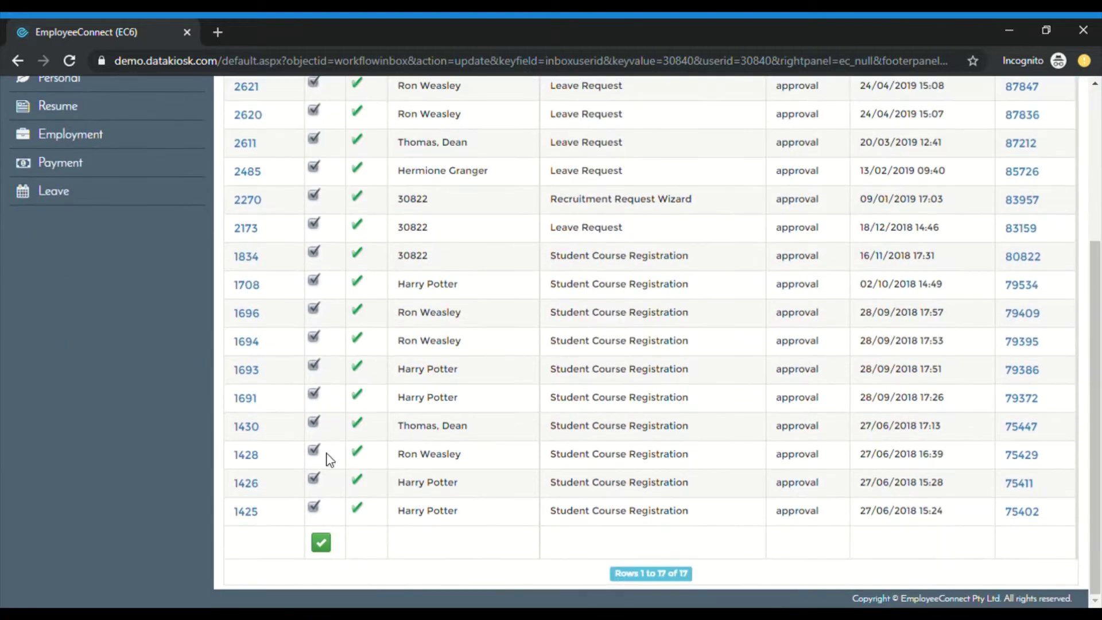
left_click(322, 543)
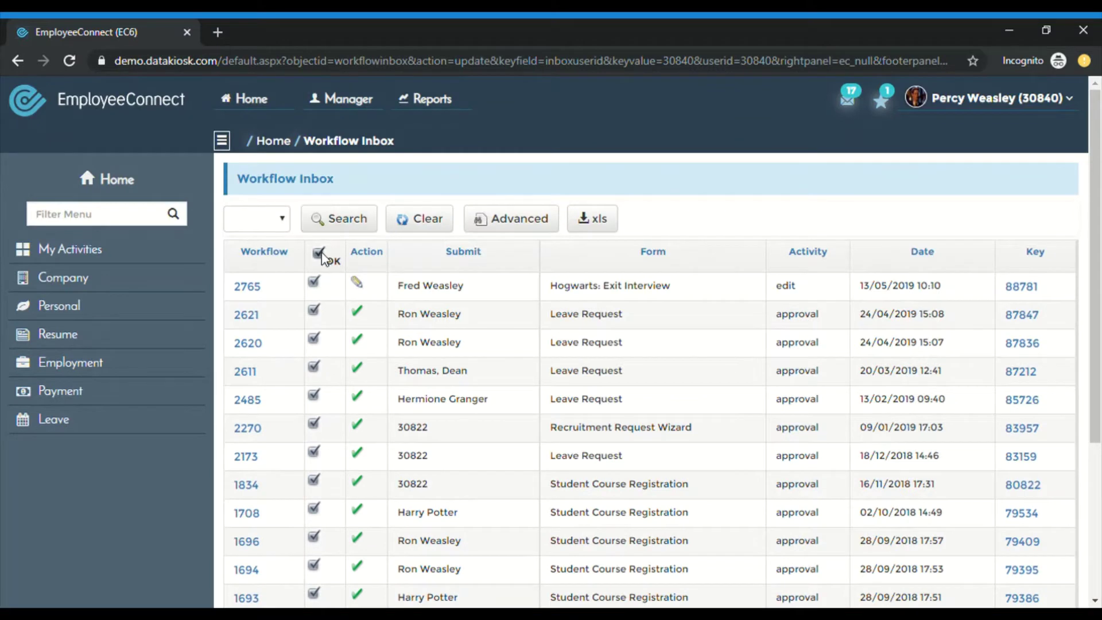
left_click(318, 252)
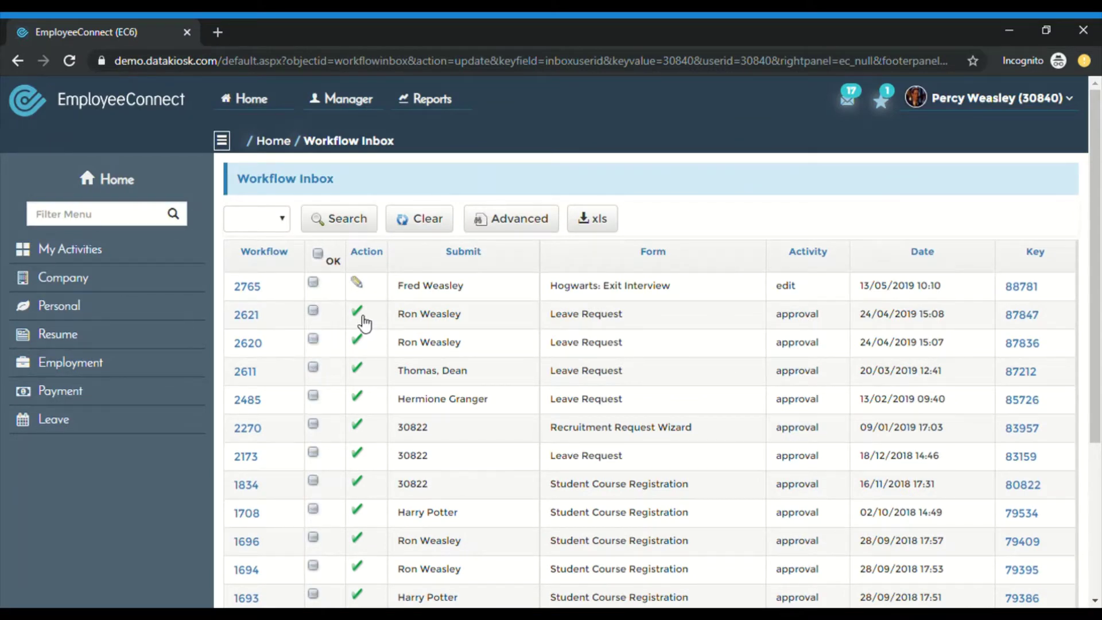
- Open leave request 2621 and set its decision to Reject
left_click(360, 314)
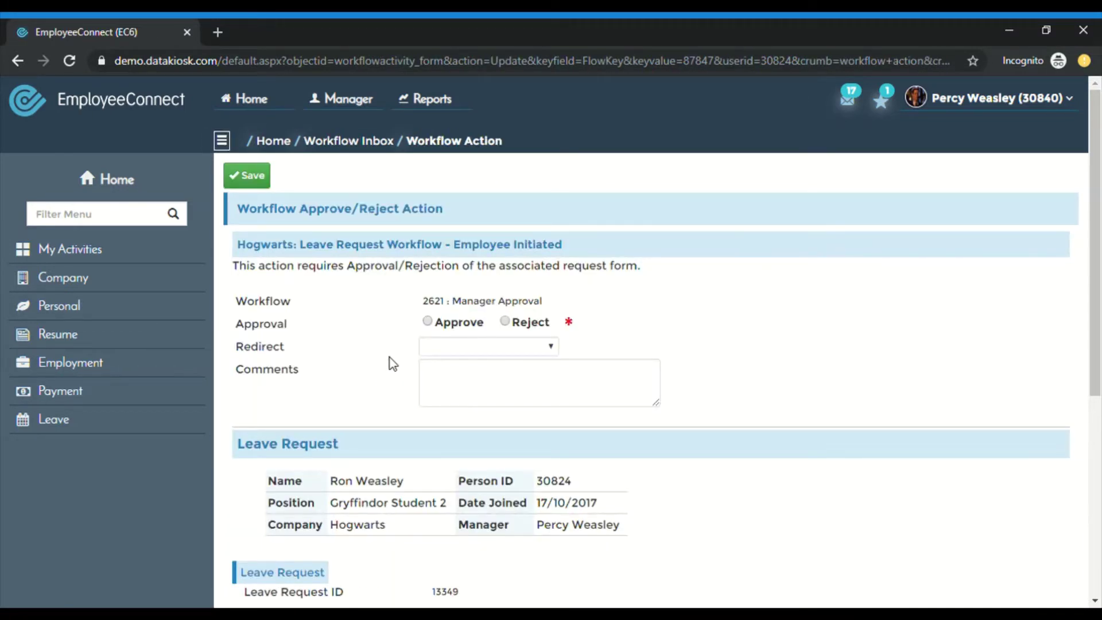
left_click(428, 322)
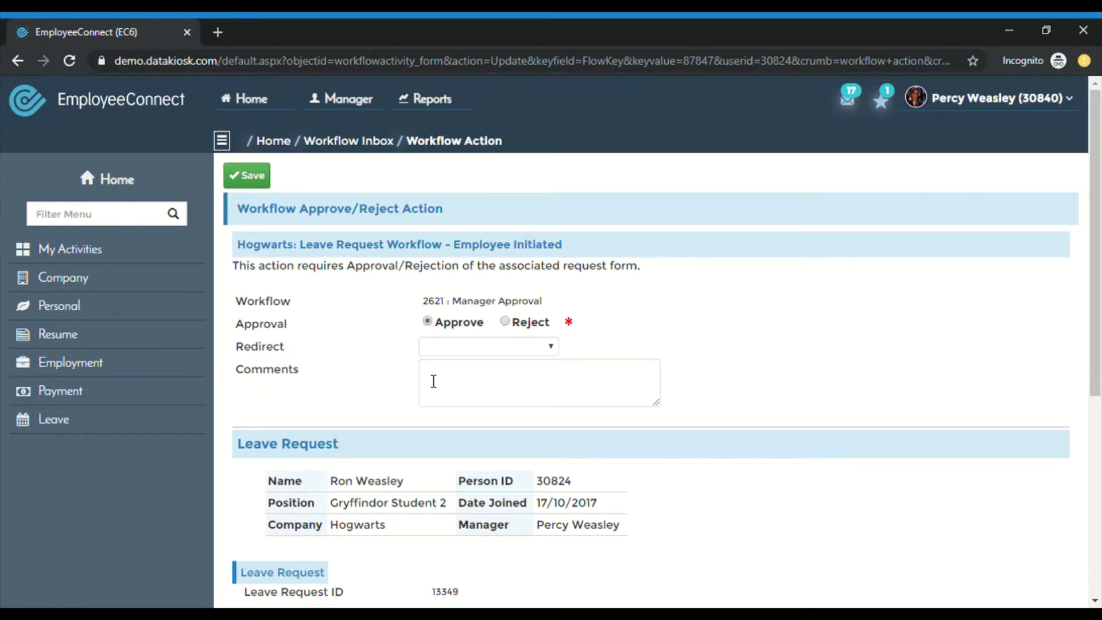
left_click(505, 321)
- Redirect it to another staff member with comment 'Incorrect date' and save
left_click(528, 348)
left_click(510, 385)
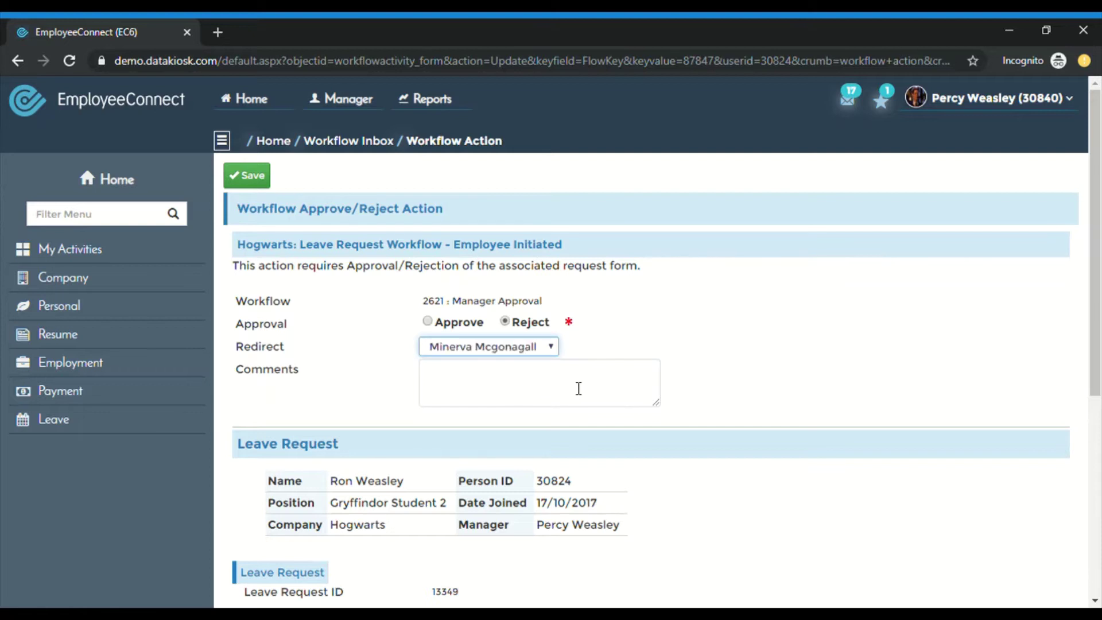
left_click(577, 387)
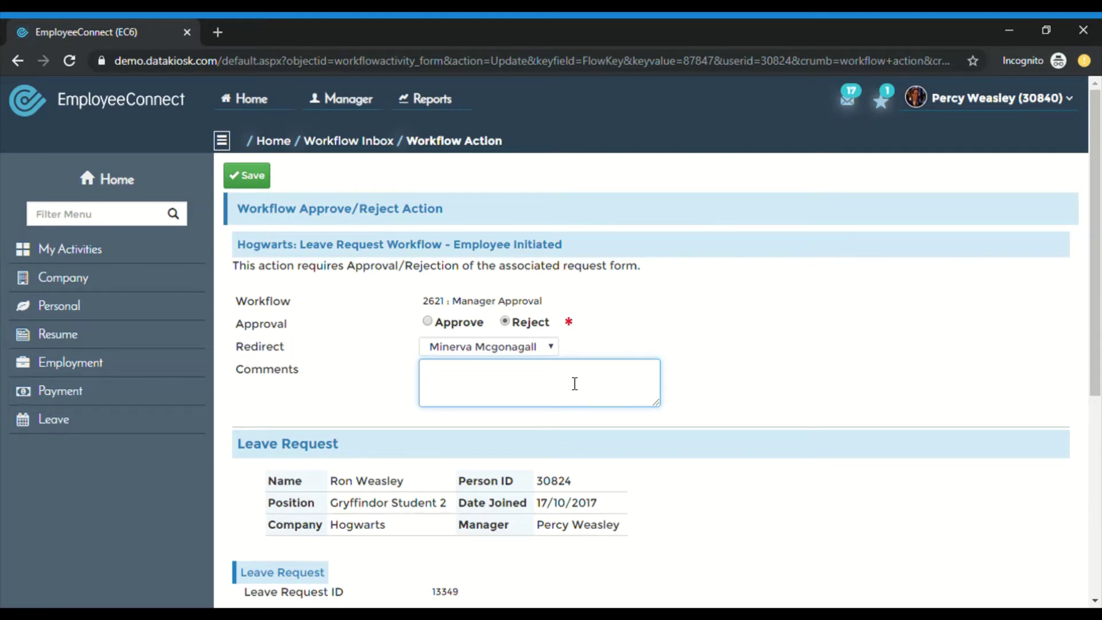
type("Icor")
key("BackSpace")
key("BackSpace")
key("BackSpace")
type("ncorrect date")
scroll(361, 345, "down", 5)
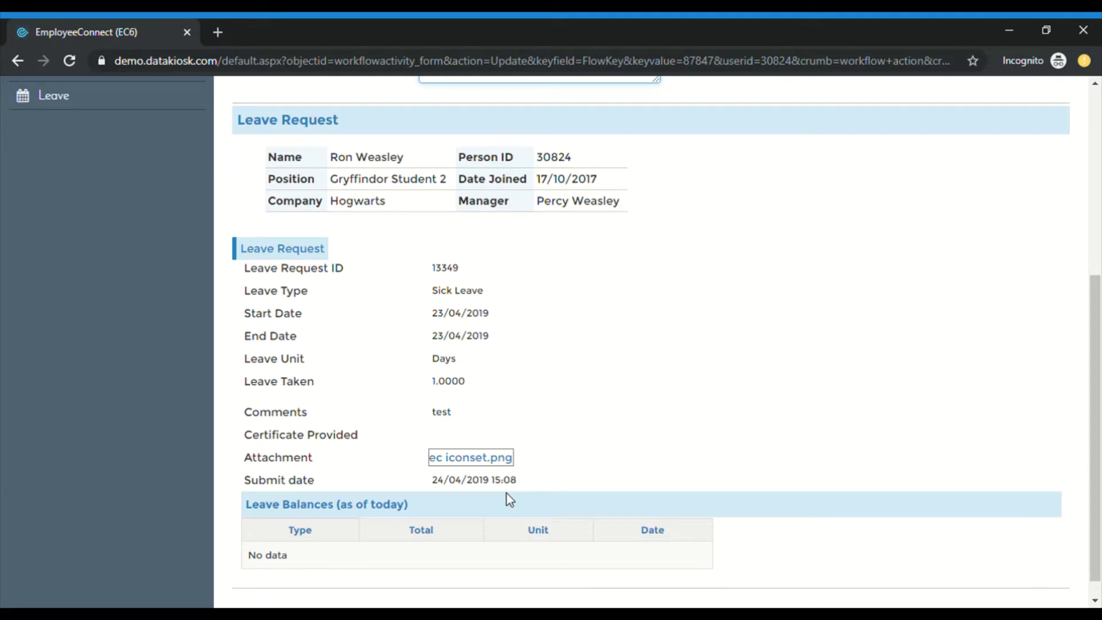
scroll(507, 494, "up", 6)
left_click(246, 176)
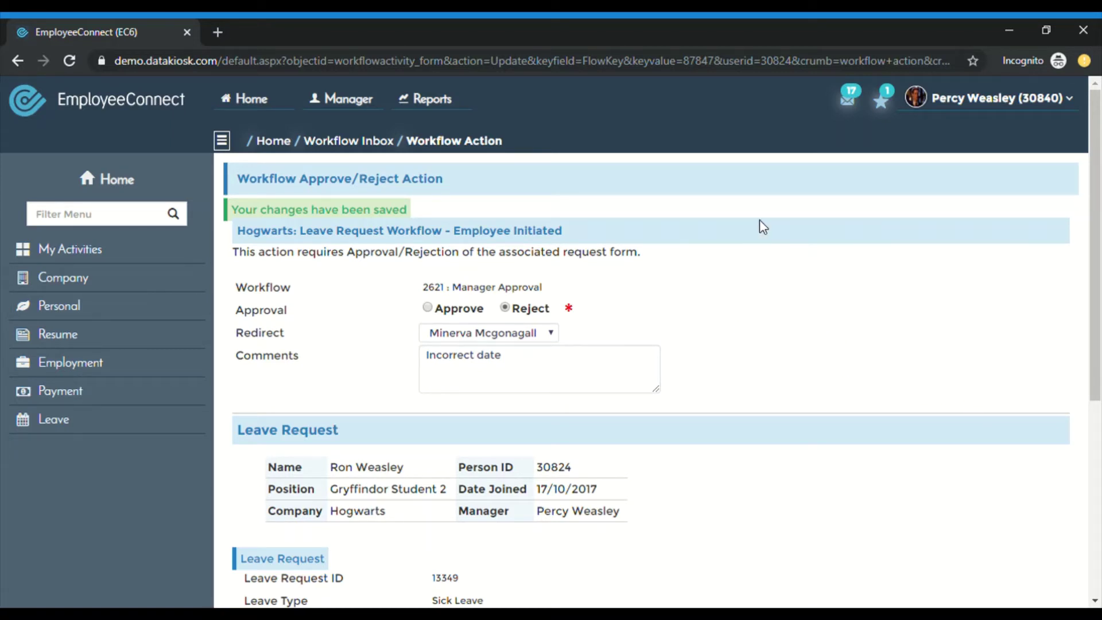
- From the workflow notifications, open the pending six-day annual leave request 2485
left_click(848, 110)
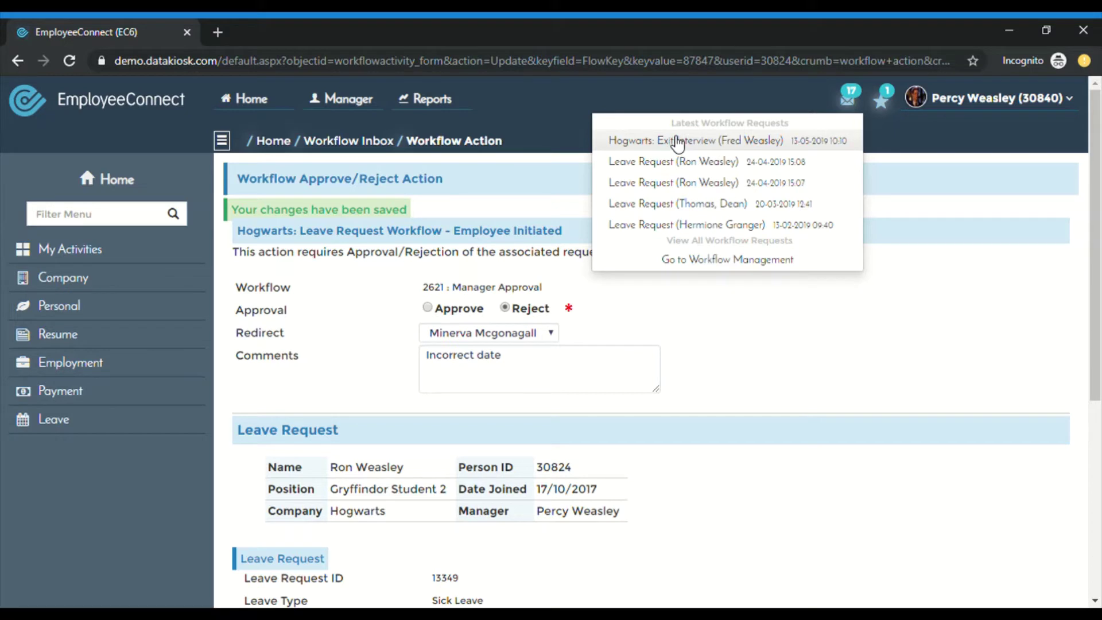
left_click(669, 164)
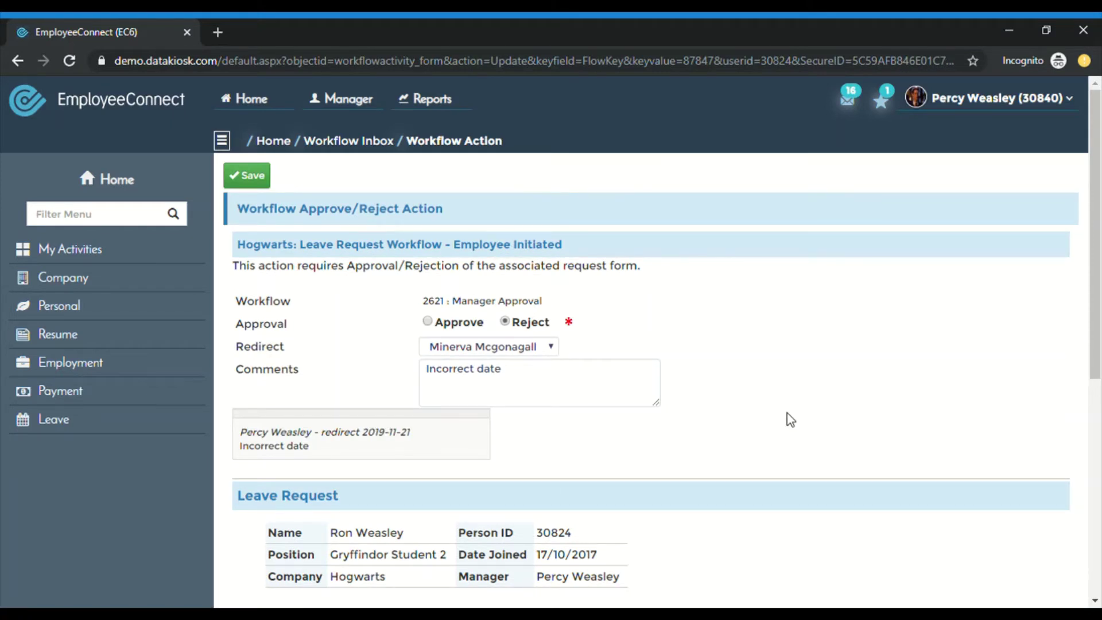
left_click(849, 99)
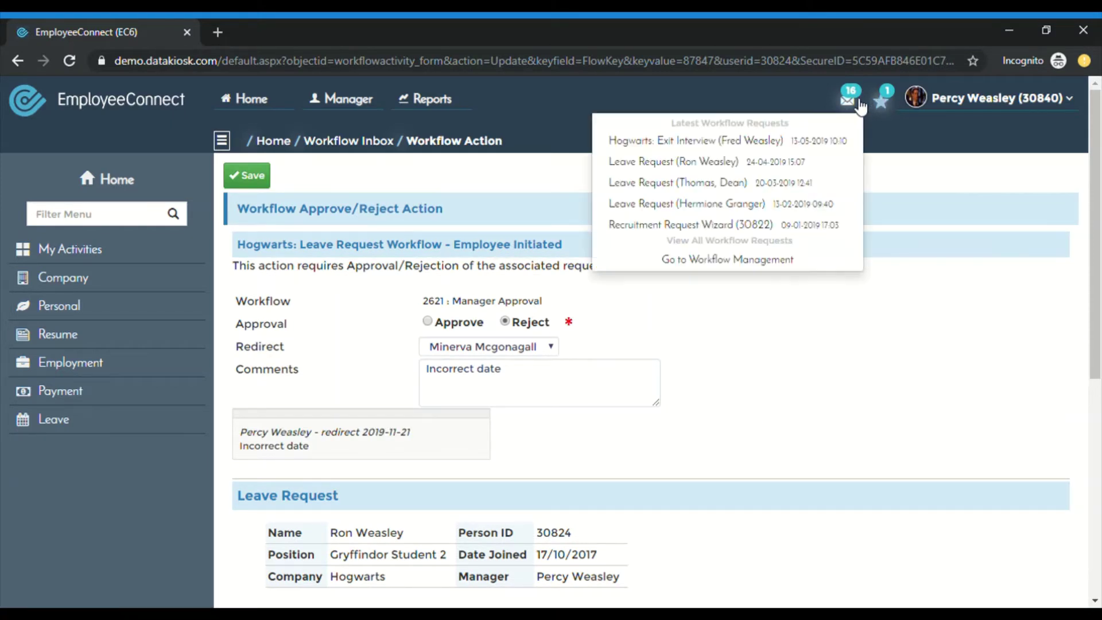
left_click(714, 203)
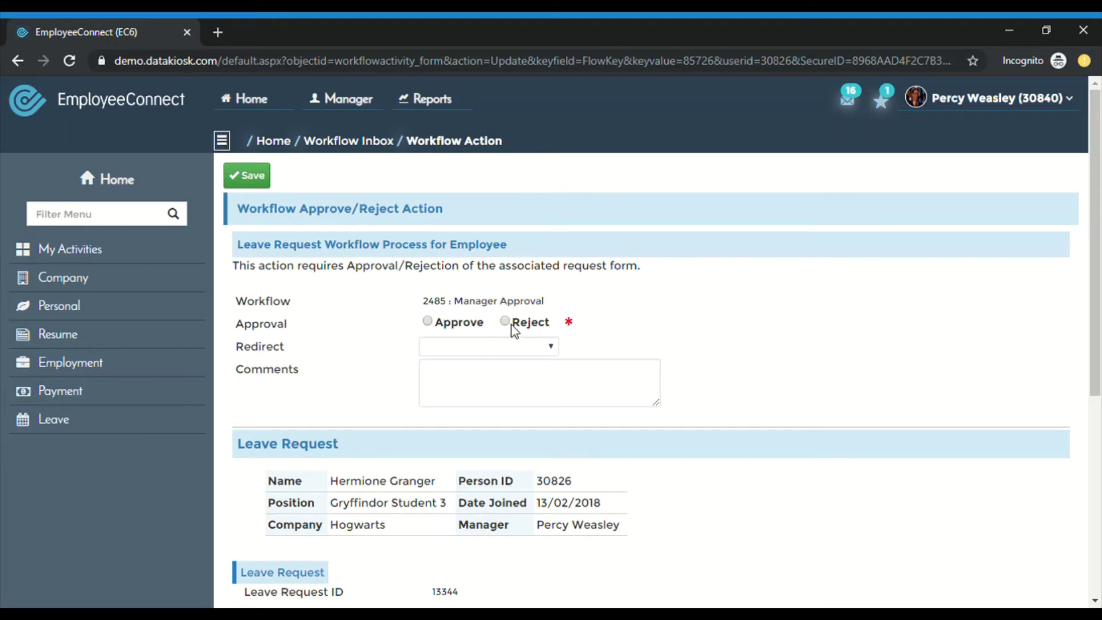
scroll(511, 325, "down", 6)
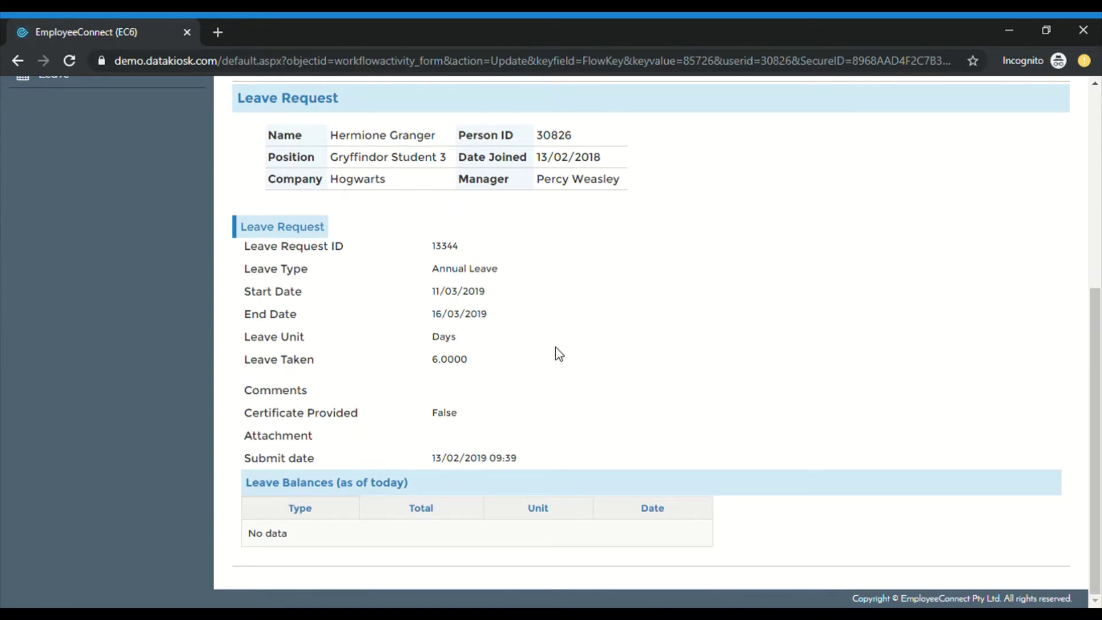
scroll(559, 354, "up", 6)
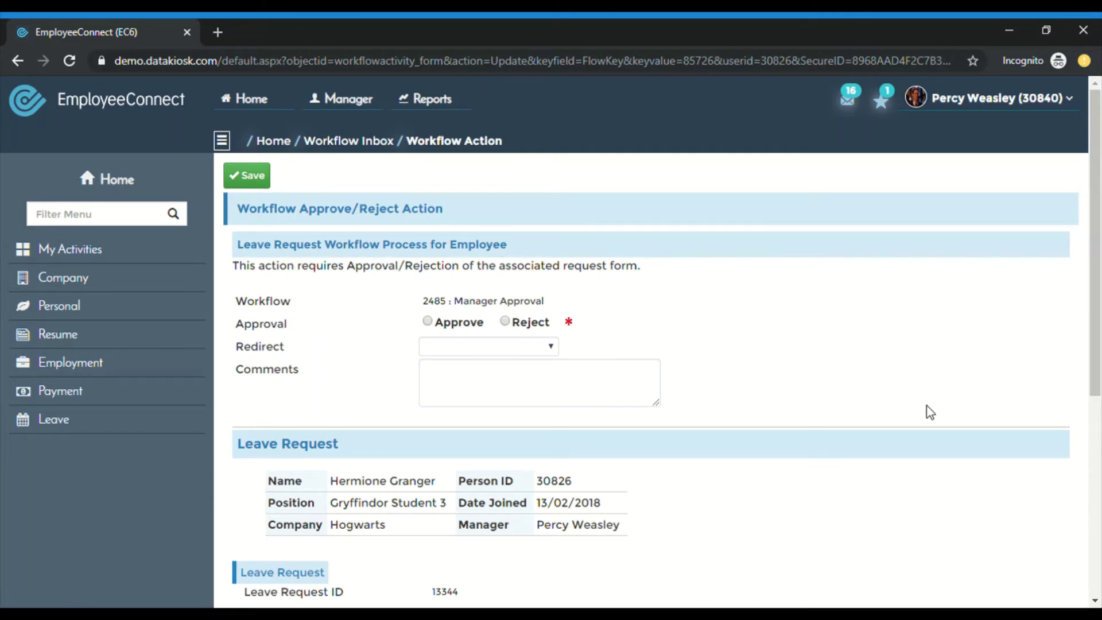
- Show the Manager Leave Calendar for November 2019
left_click(356, 104)
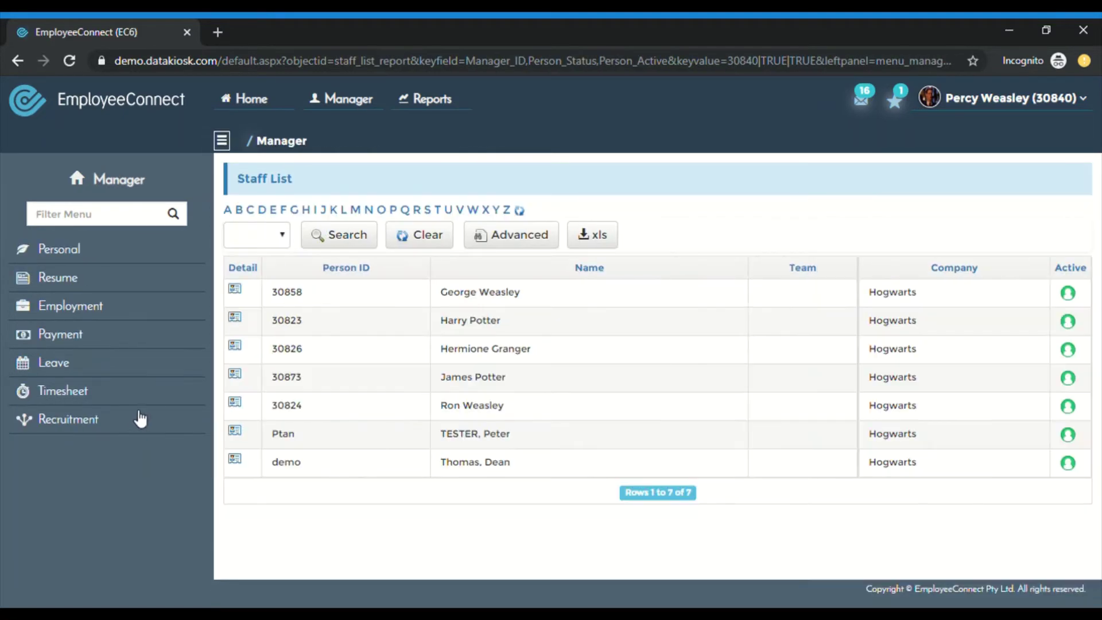
left_click(80, 370)
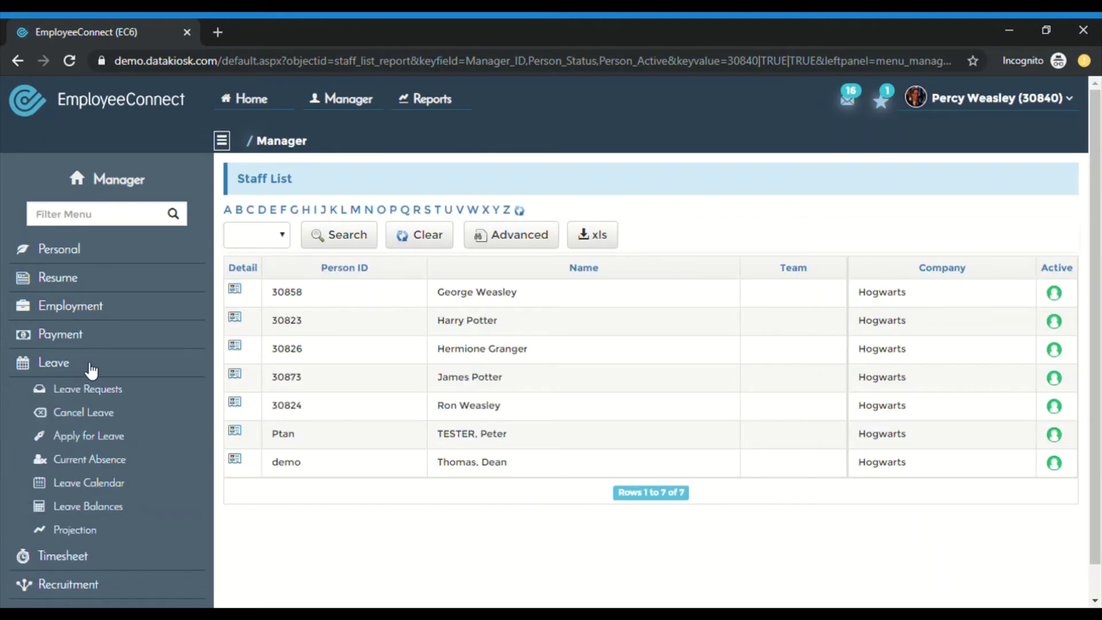
left_click(85, 484)
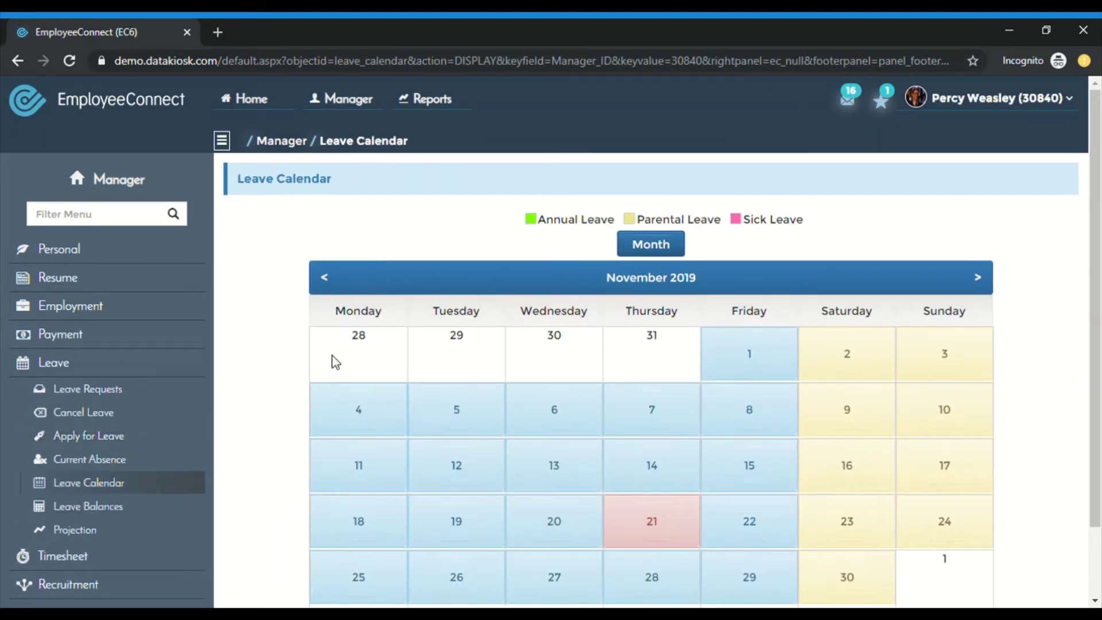
scroll(264, 385, "down", 2)
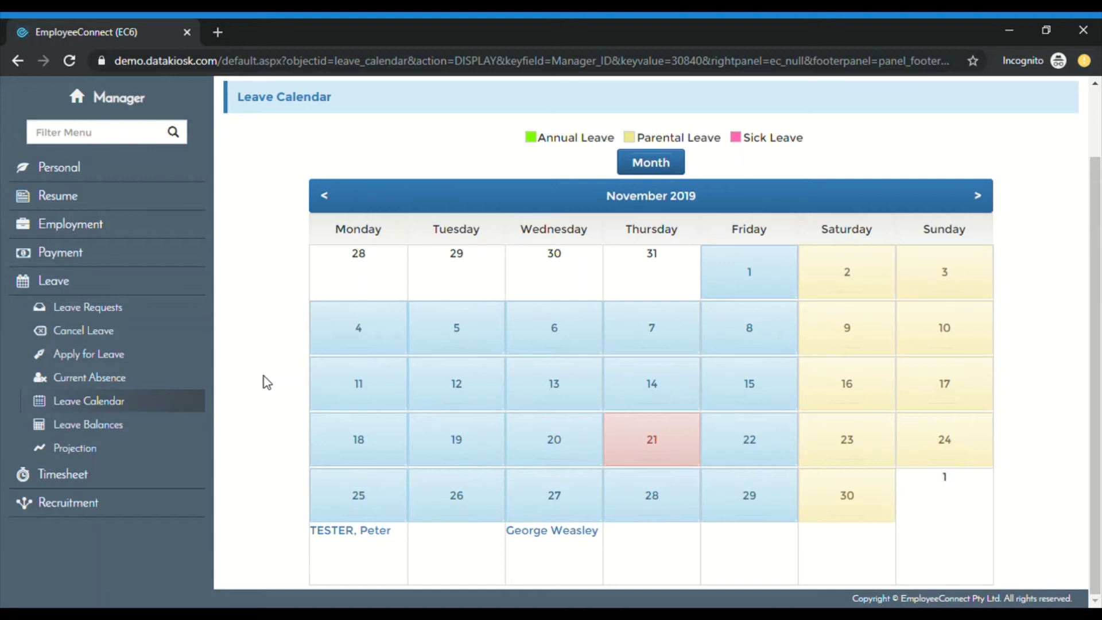
- Check a team leave request, then open the Leave Balances report with annual, personal and sick hours
left_click(68, 309)
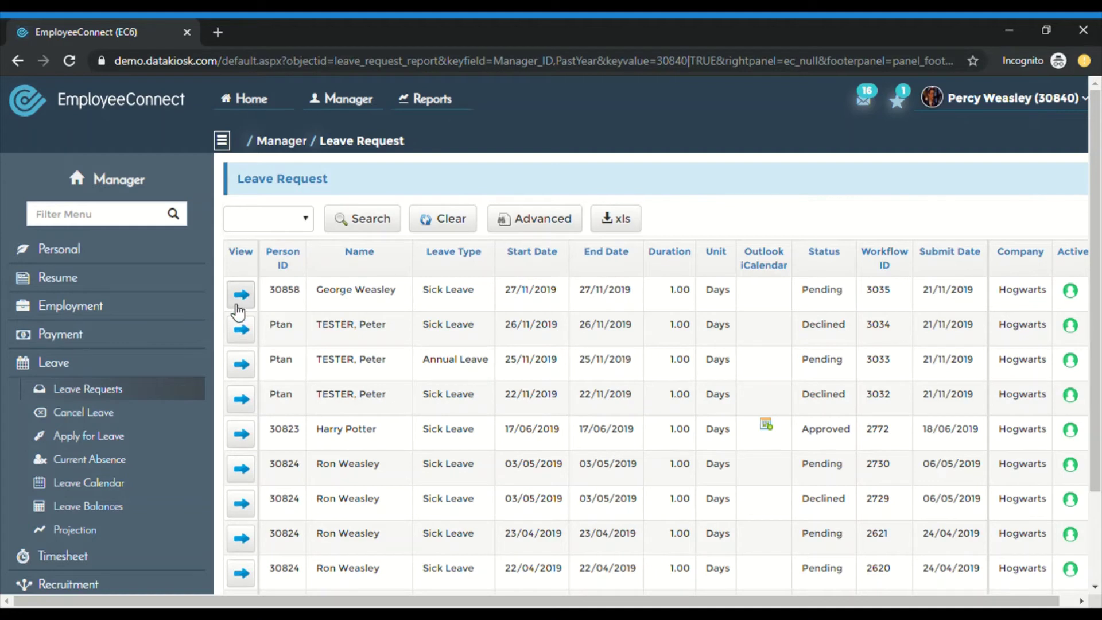
left_click(241, 302)
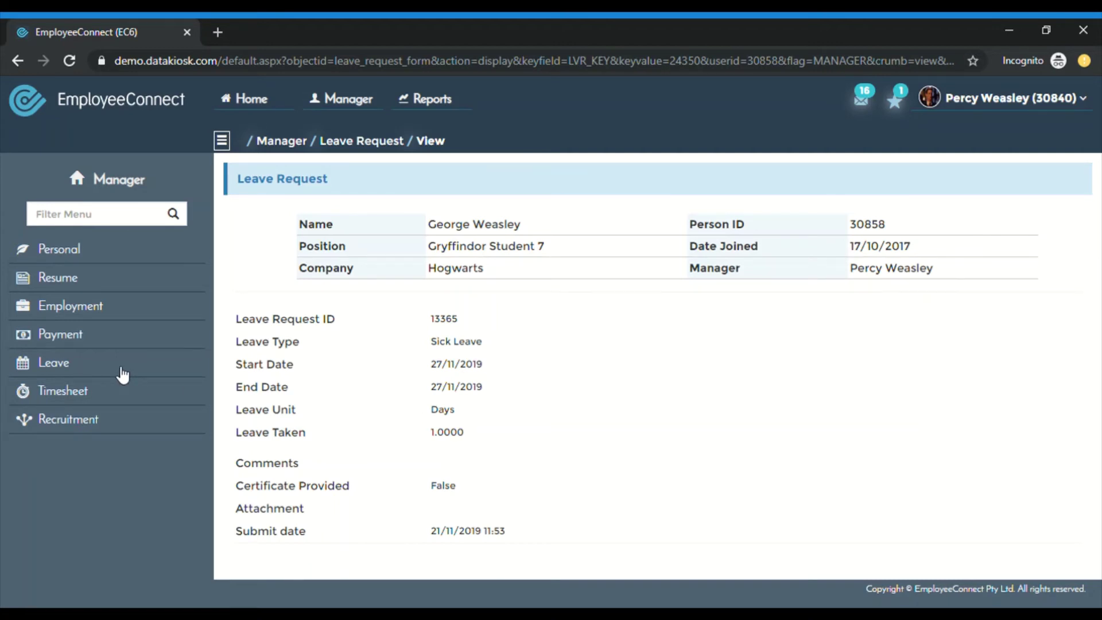
left_click(122, 372)
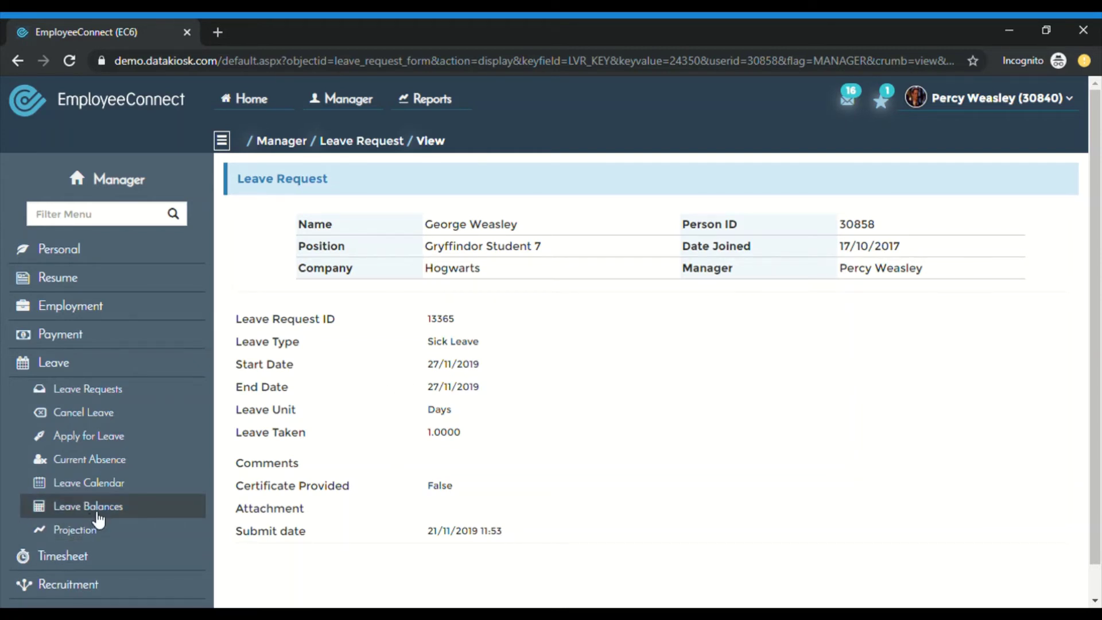
left_click(98, 512)
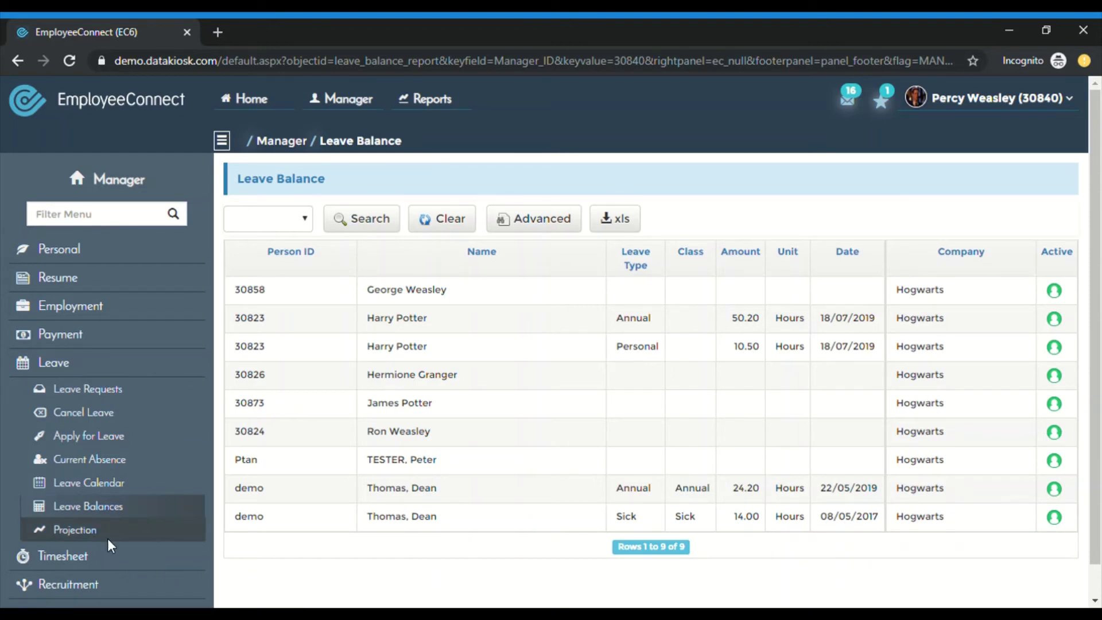
- Start an accrual projection for the first employee on the Annual (FairWork) element
left_click(88, 536)
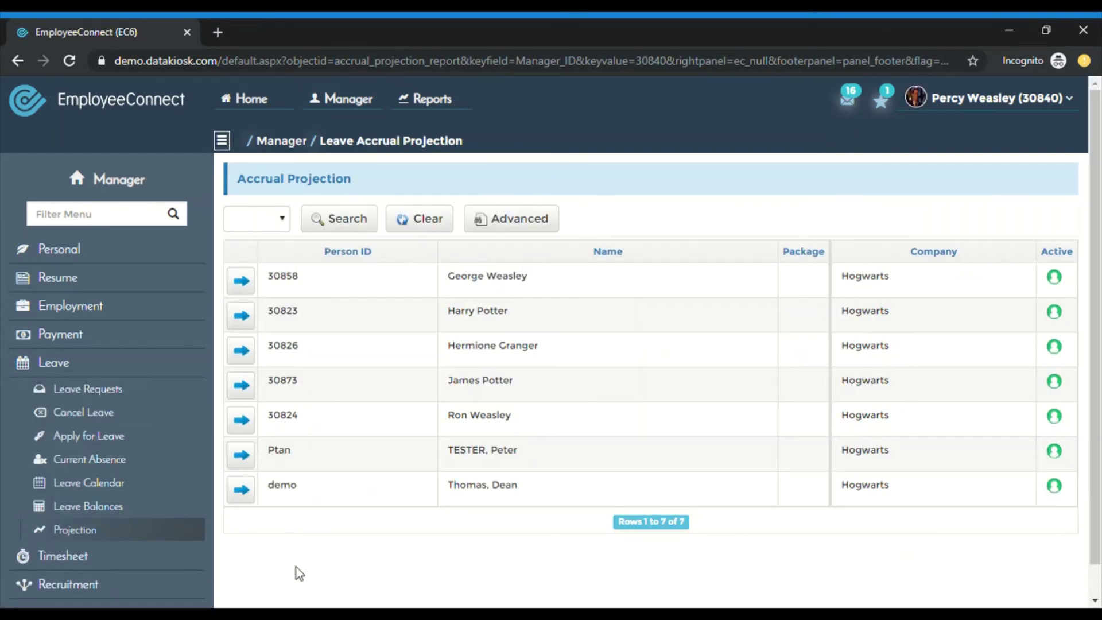
left_click(251, 290)
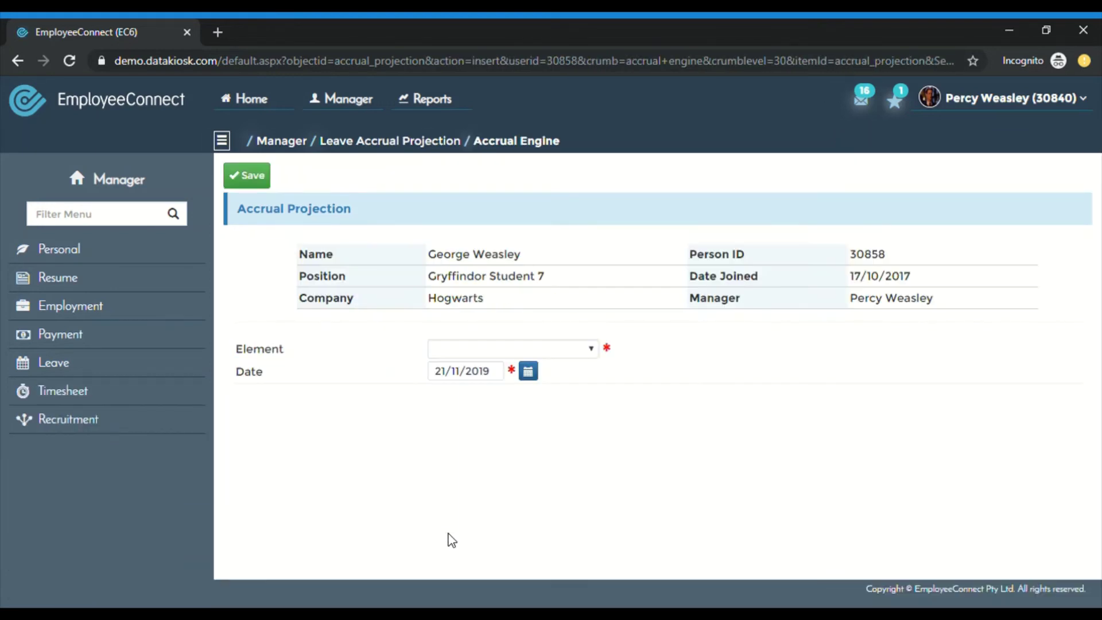
left_click(571, 352)
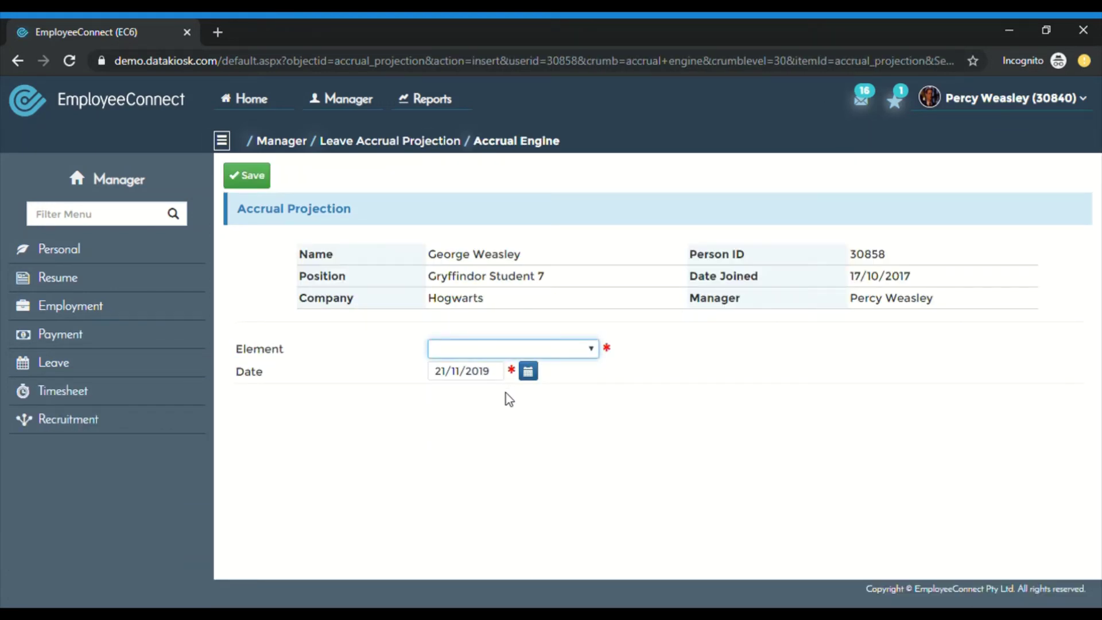
key("Down")
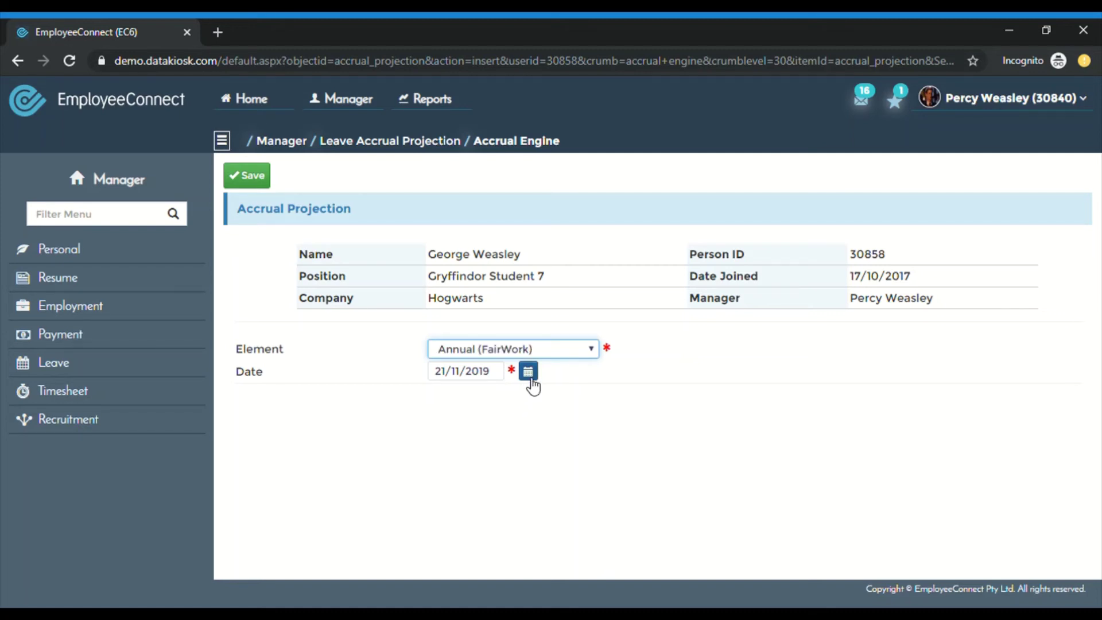
- Run the projection to 01/01/2020 and review the 15.80-hour result
left_click(529, 376)
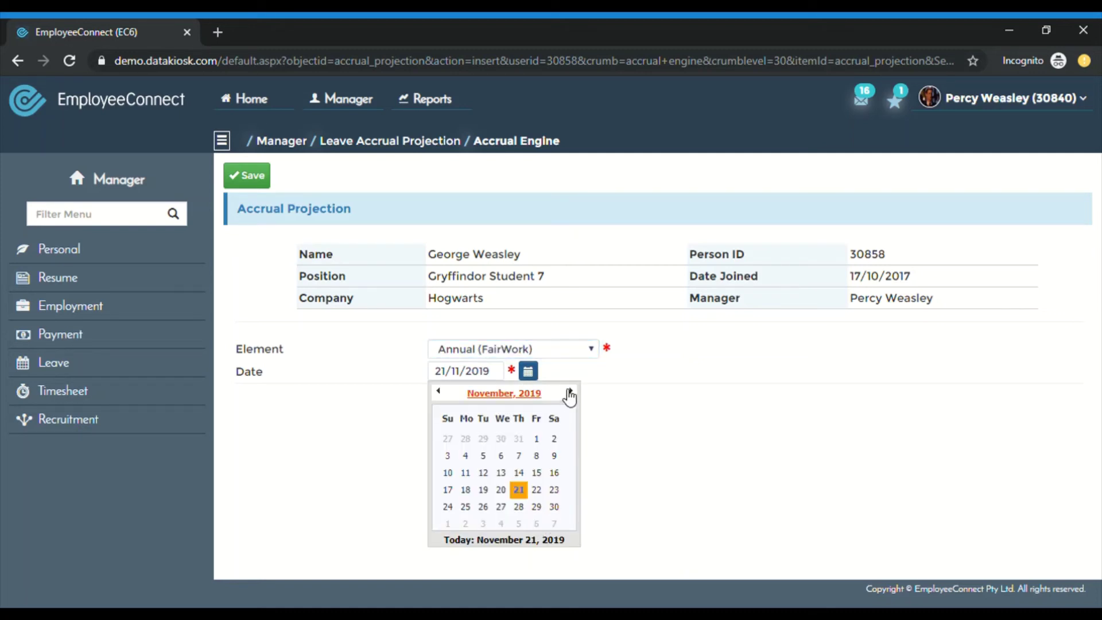
left_click(570, 392)
left_click(571, 392)
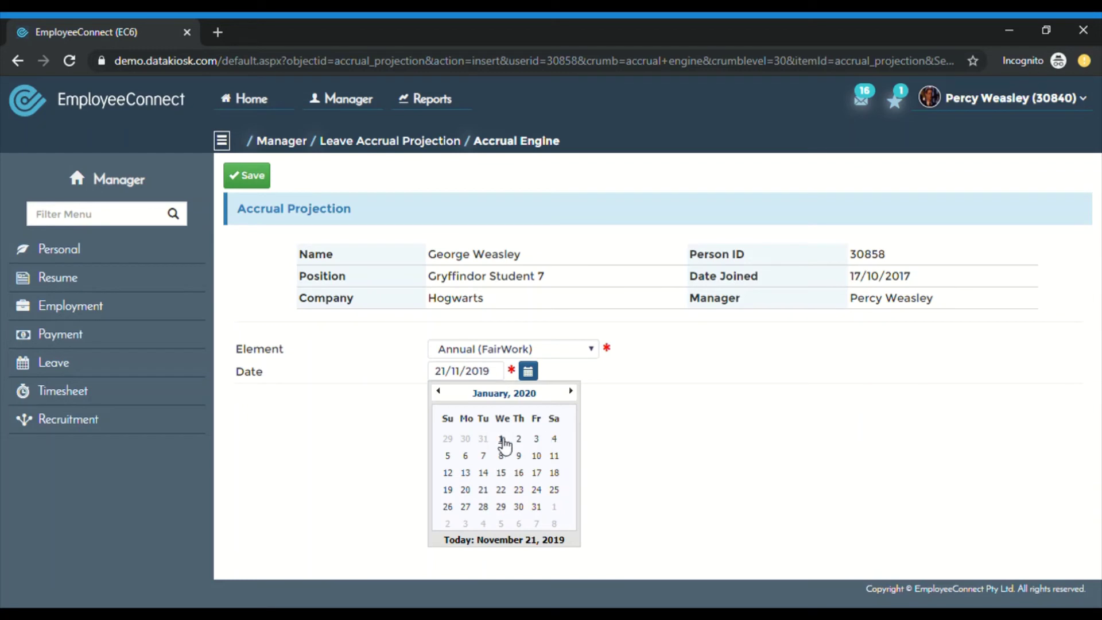
left_click(502, 440)
left_click(262, 184)
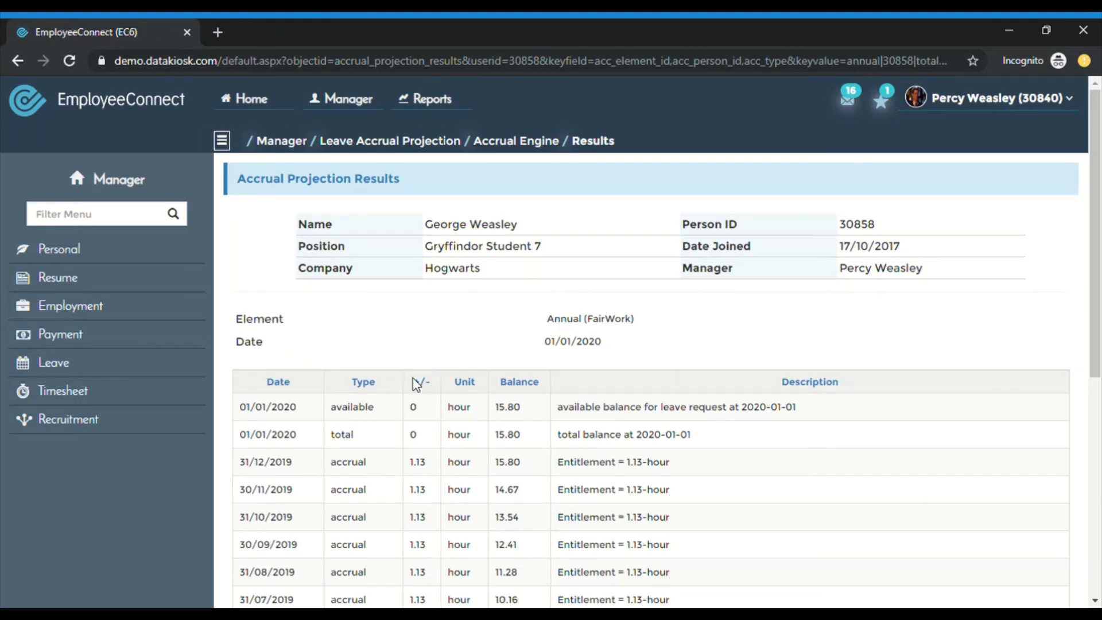
scroll(438, 348, "down", 2)
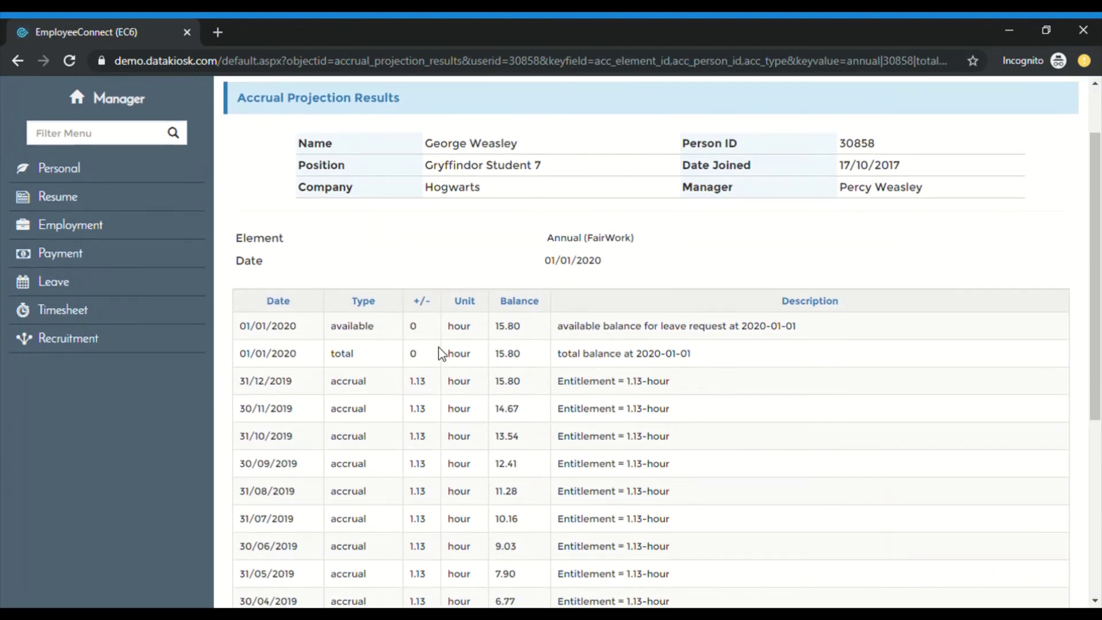
scroll(440, 348, "down", 5)
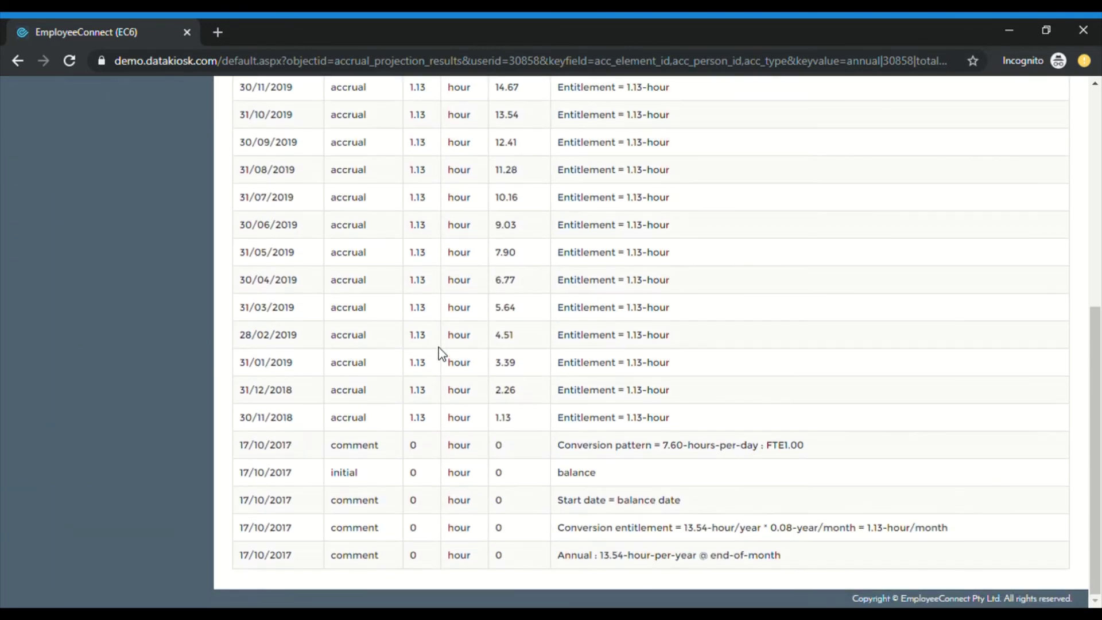
scroll(439, 346, "up", 3)
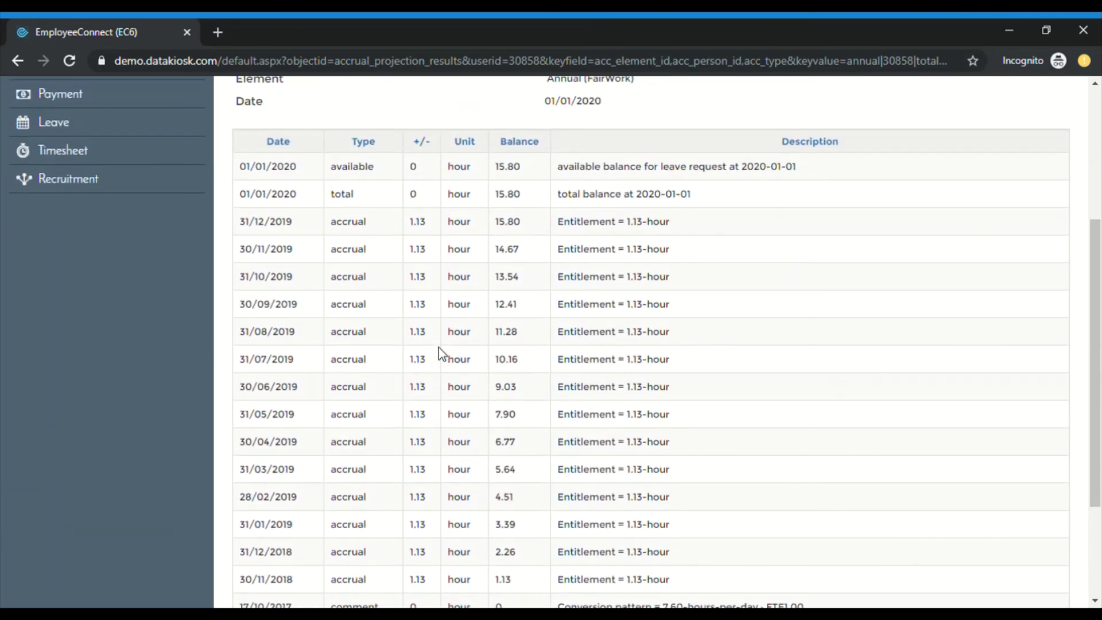
scroll(438, 347, "up", 2)
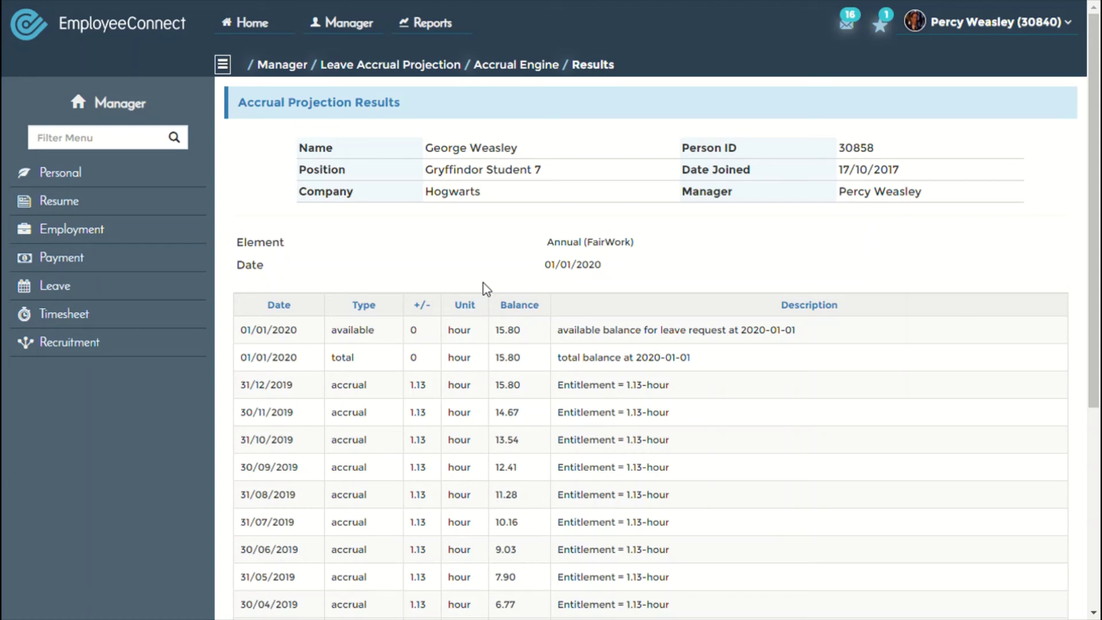
- Expand the Leave pages in the manager sidebar
left_click(88, 294)
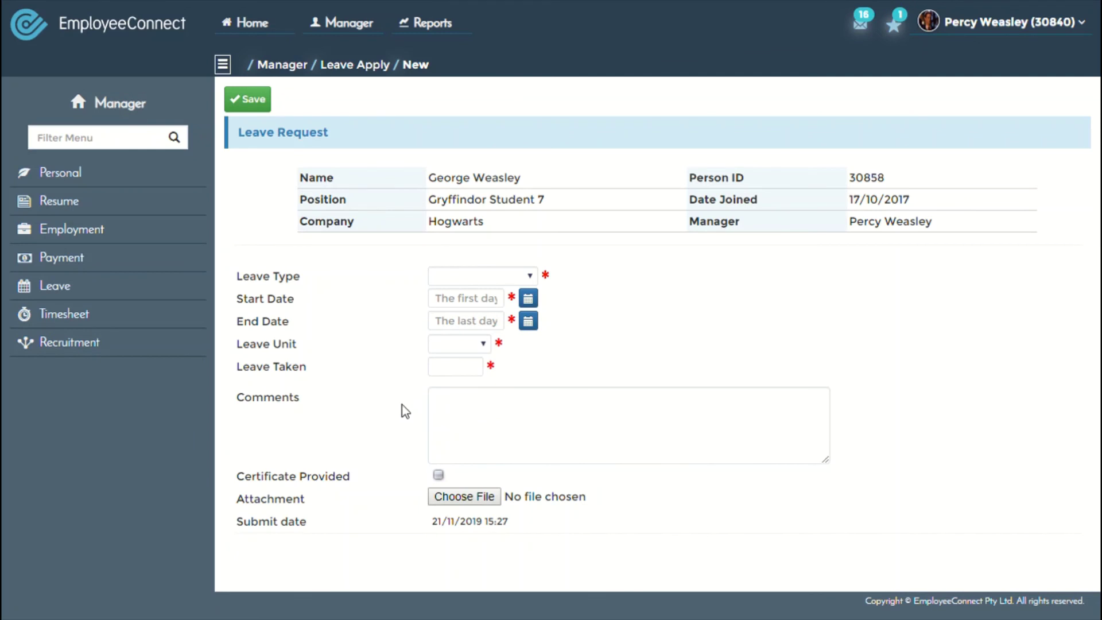
- Enter Sick Leave starting 21/11/2019, measured in Days, and save the request
left_click(494, 282)
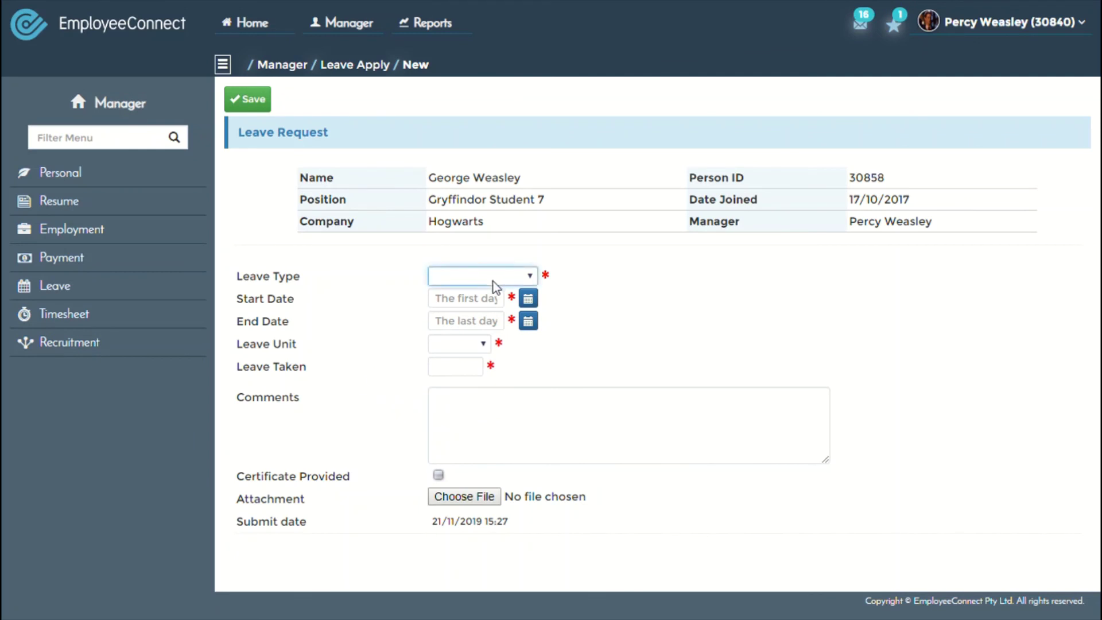
left_click(481, 321)
left_click(529, 298)
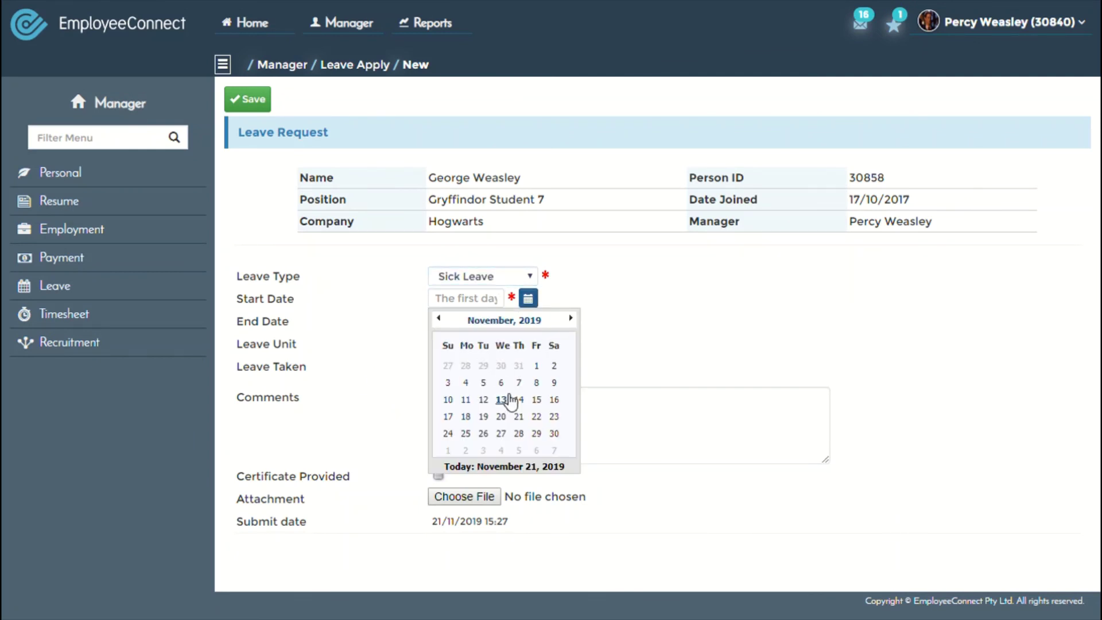
left_click(519, 417)
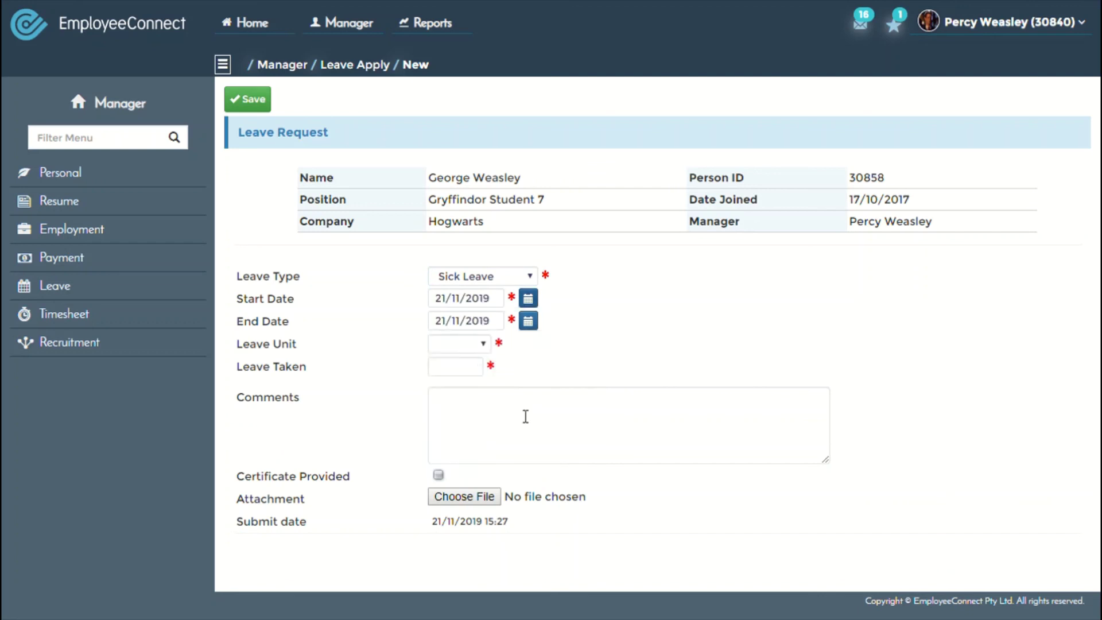
left_click(477, 348)
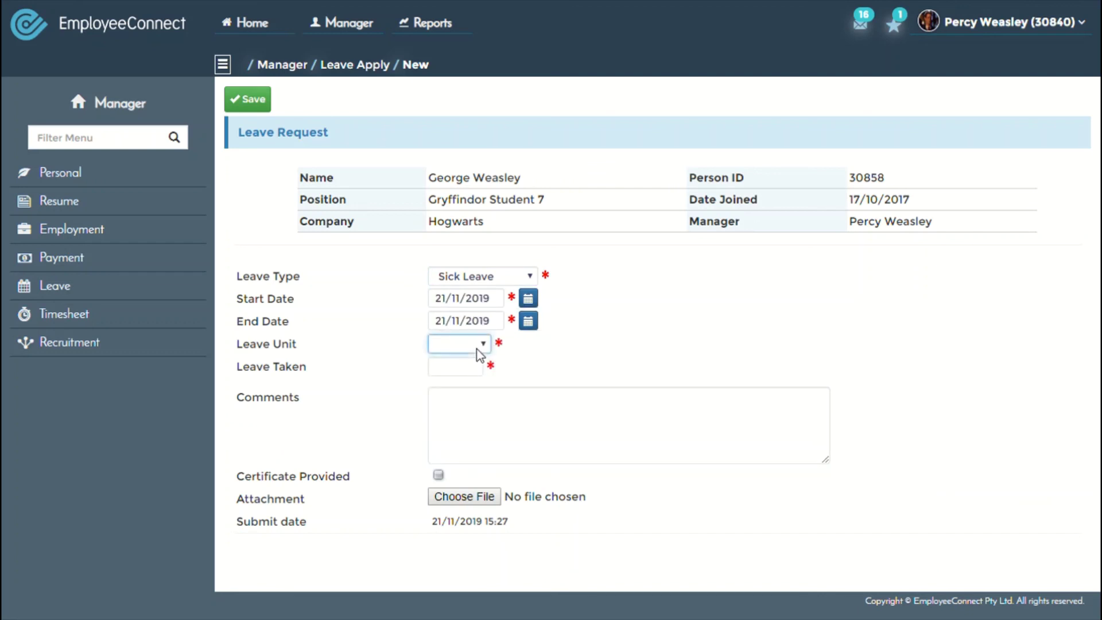
left_click(464, 380)
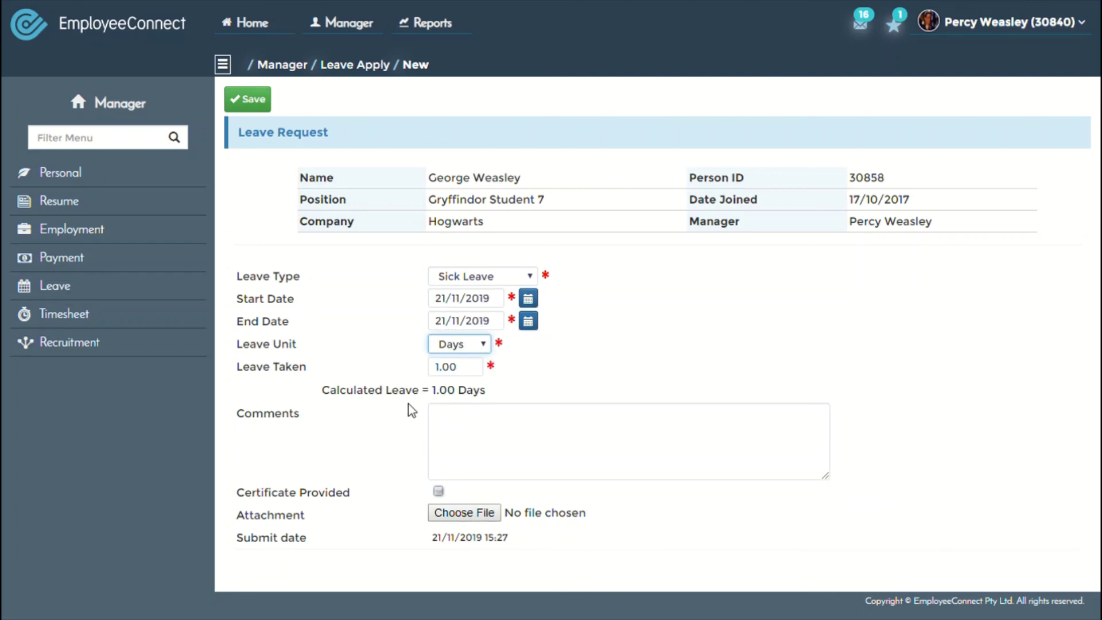
left_click(490, 441)
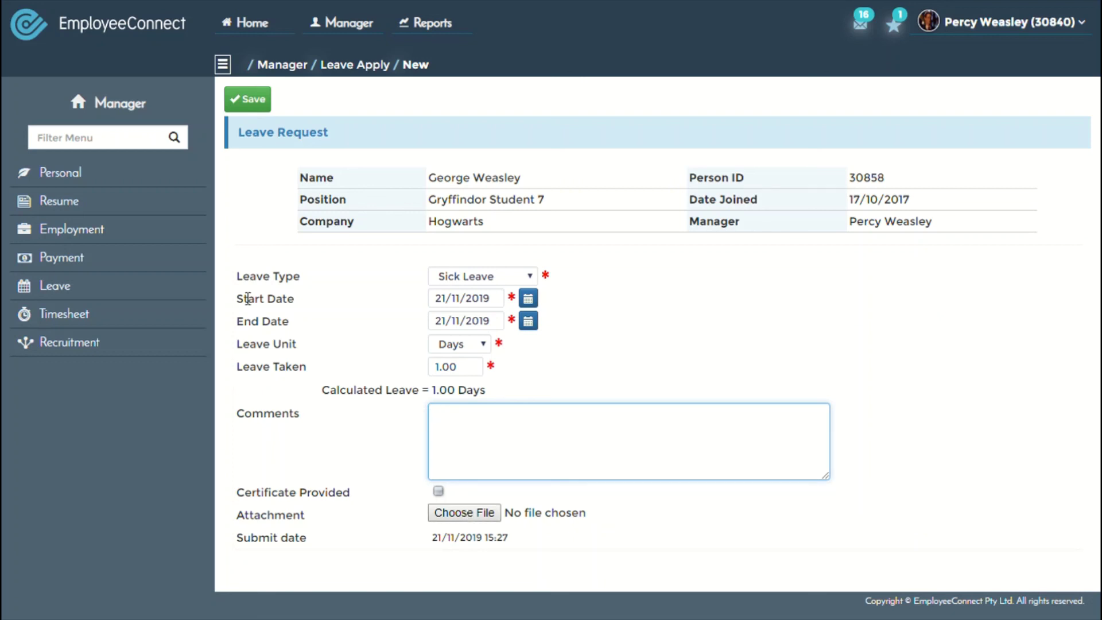
left_click(264, 101)
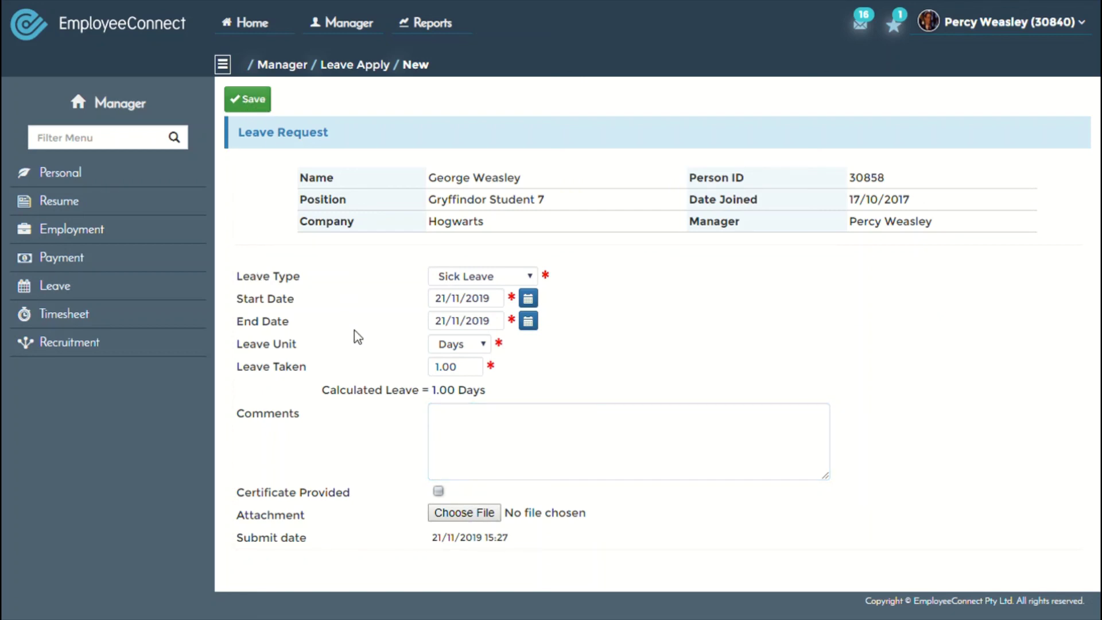